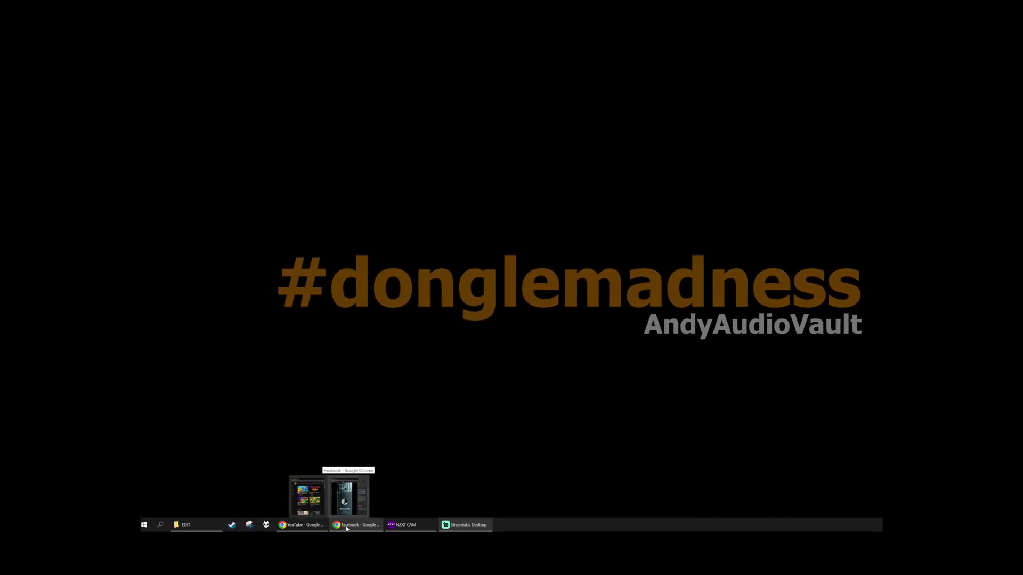
- Bring up the HiBy FC6 firmware 1.04 Facebook post and highlight its download and update instructions
left_click(346, 498)
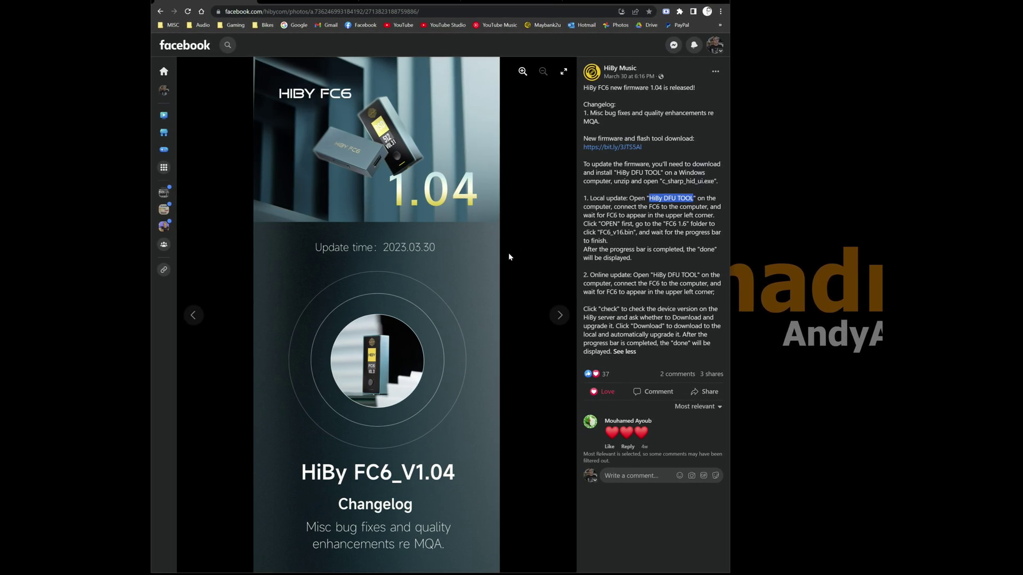
mouse_move(385, 304)
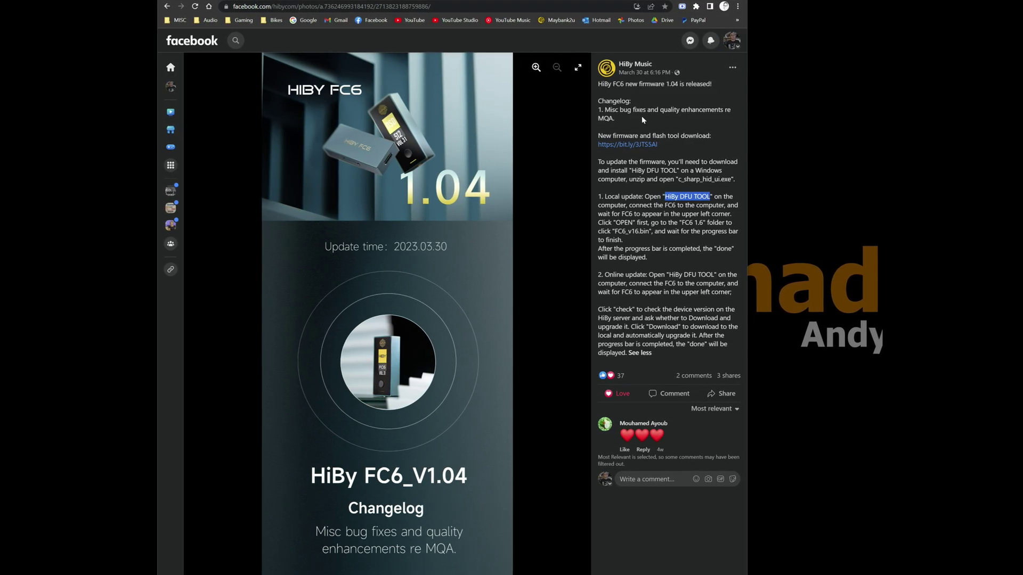
left_click(643, 120)
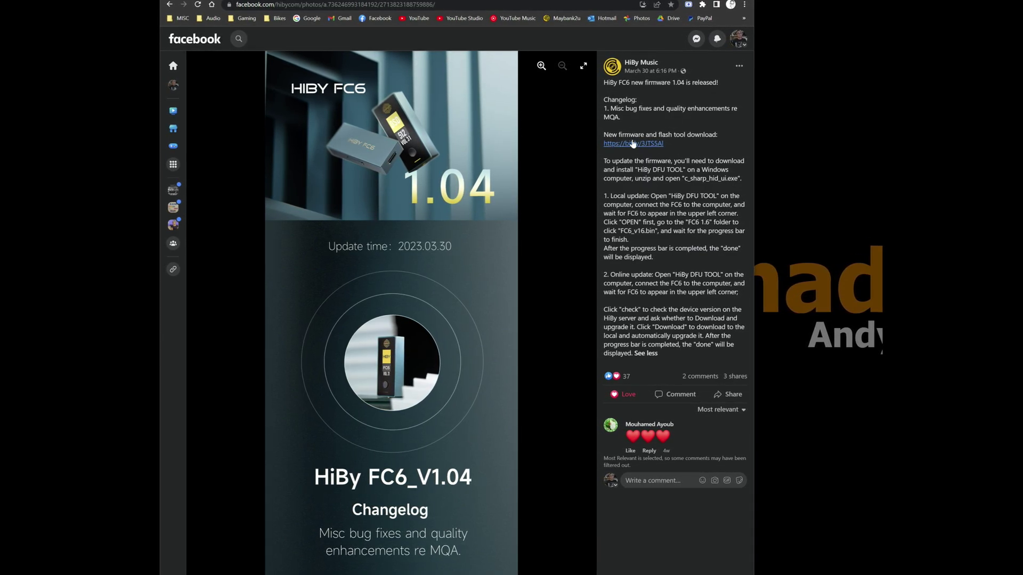
left_click_drag(604, 133, 686, 318)
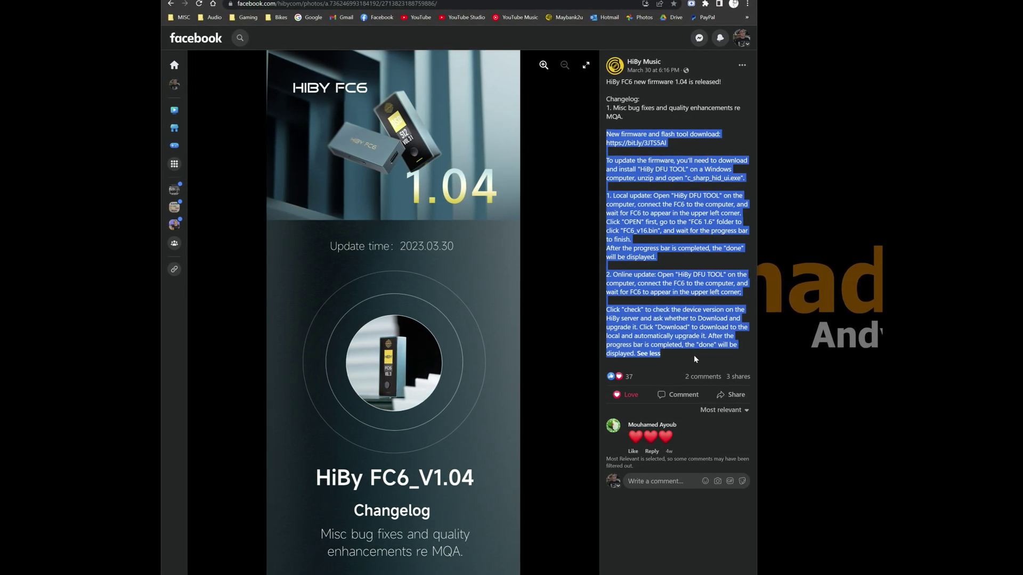
left_click(621, 208)
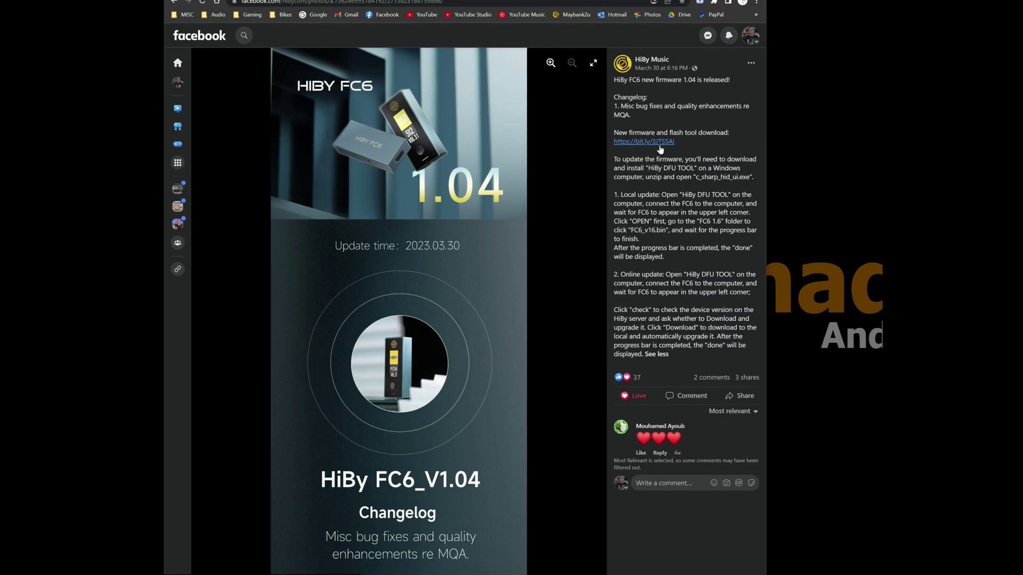
left_click(660, 142)
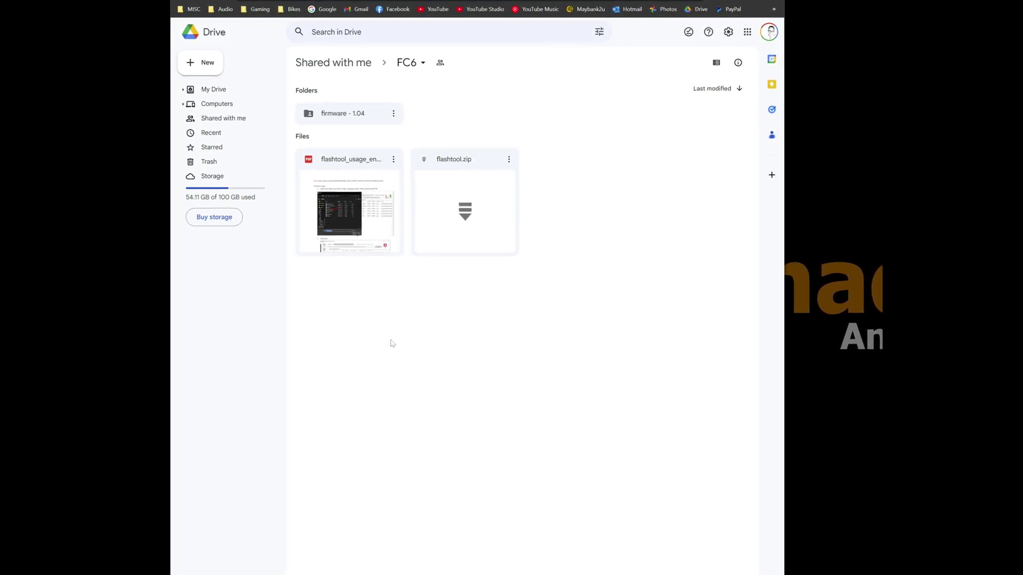
left_click(426, 64)
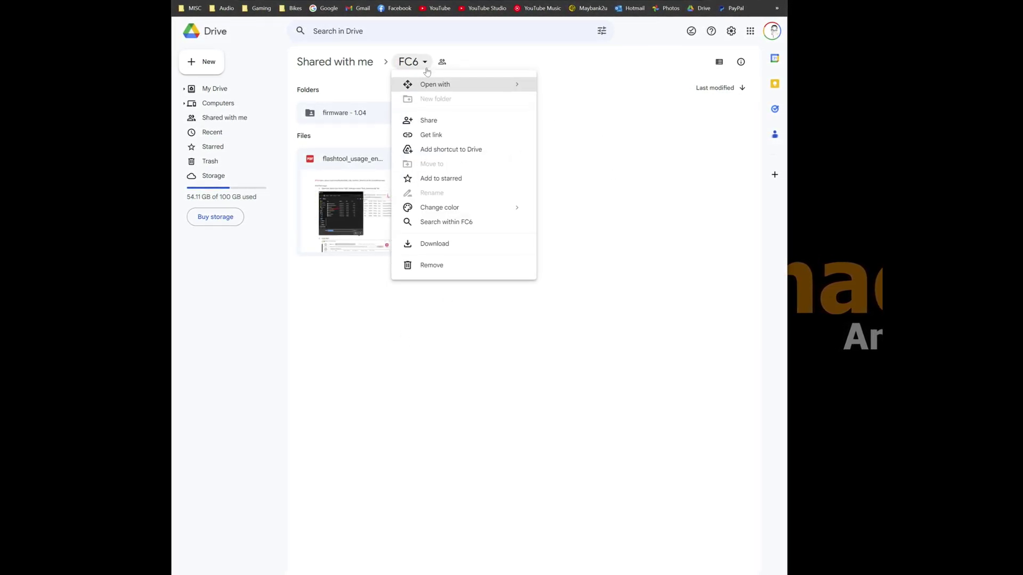
left_click(469, 342)
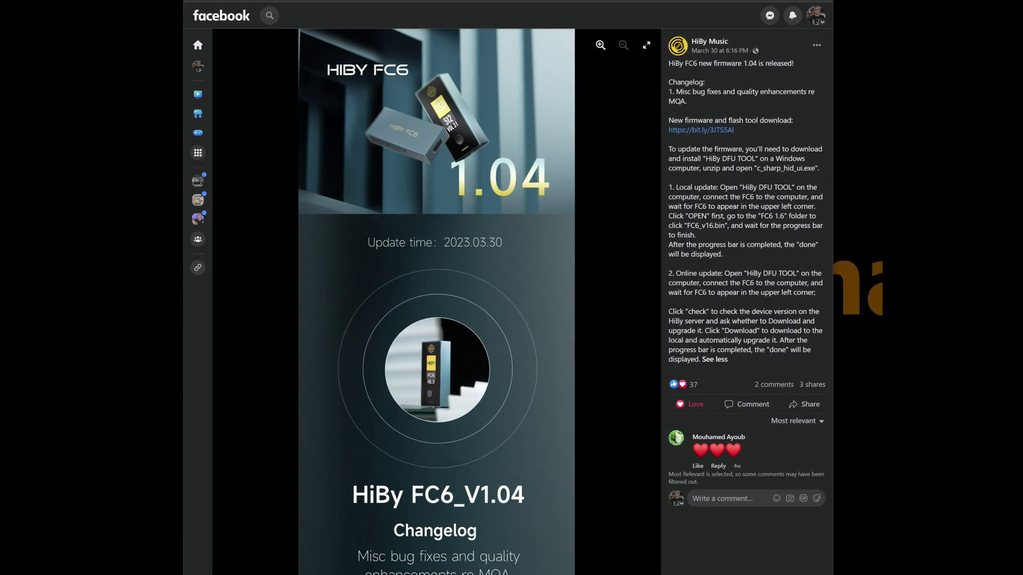
- Highlight the 'HiBy DFU TOOL' name in the FC6 1.04 post
left_click_drag(707, 159, 756, 159)
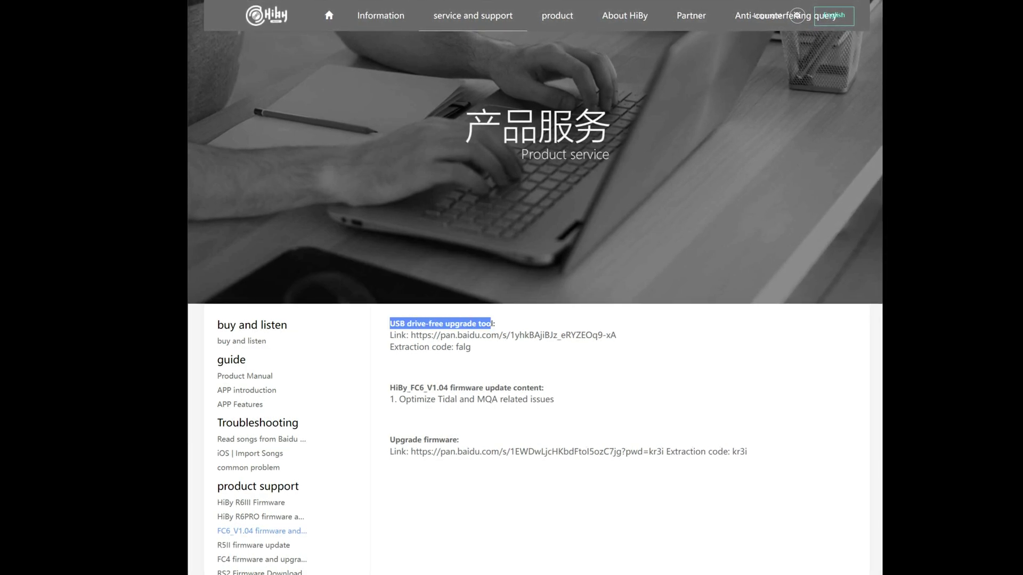
- Select text at the USB drive-free upgrade tool heading on HiBy's FC6 V1.04 page
left_click_drag(391, 385, 396, 388)
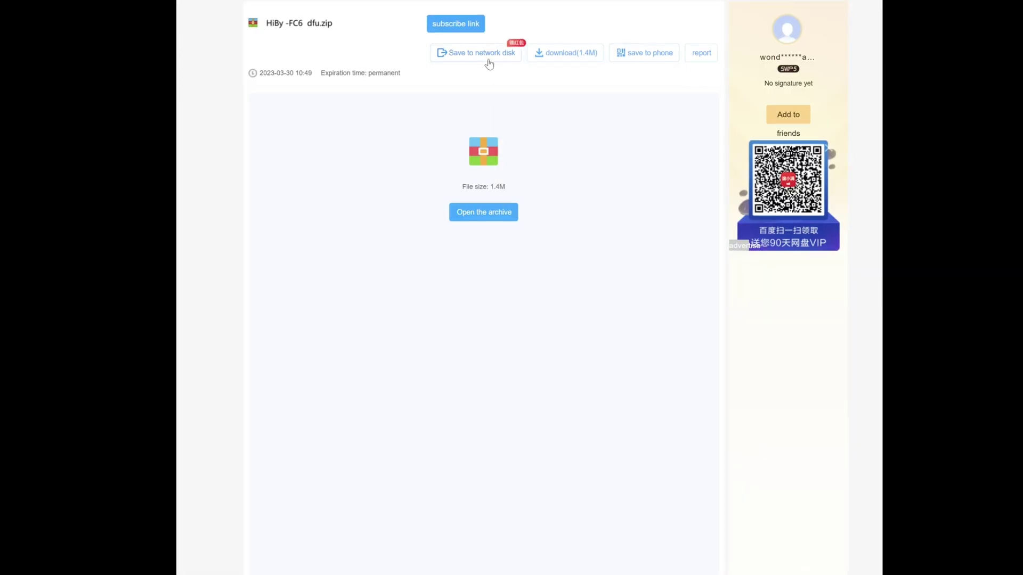
- Drag across the HiBy -FC6 dfu.zip filename on the Baidu Netdisk share page
left_click_drag(329, 22, 290, 24)
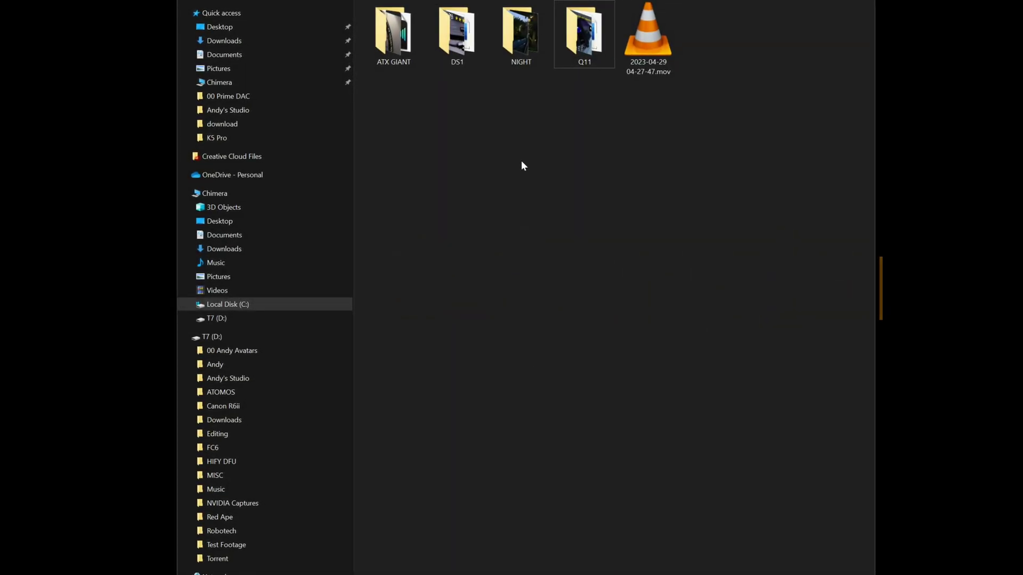
- Browse T7 (D:) > FC6 > CN FW Update, checking fc6_1p04.bin inside the HiBy -FC6 dfu subfolder
left_click(245, 318)
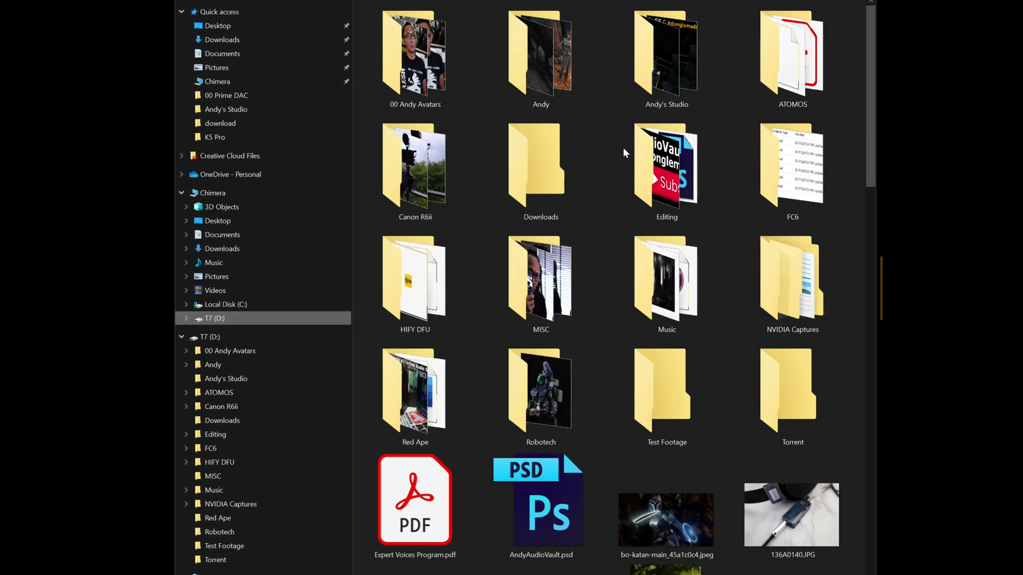
double_click(791, 183)
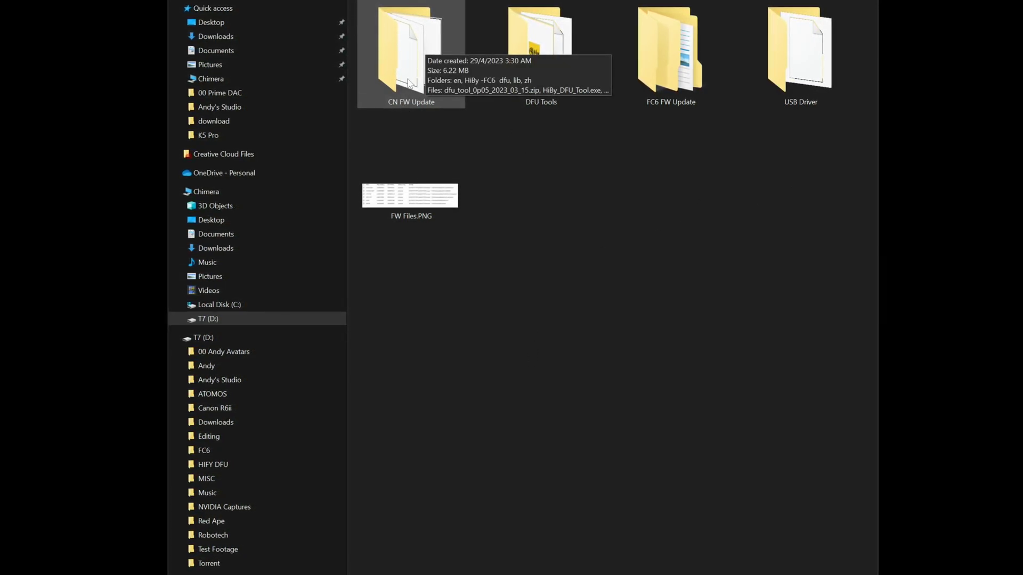
double_click(428, 50)
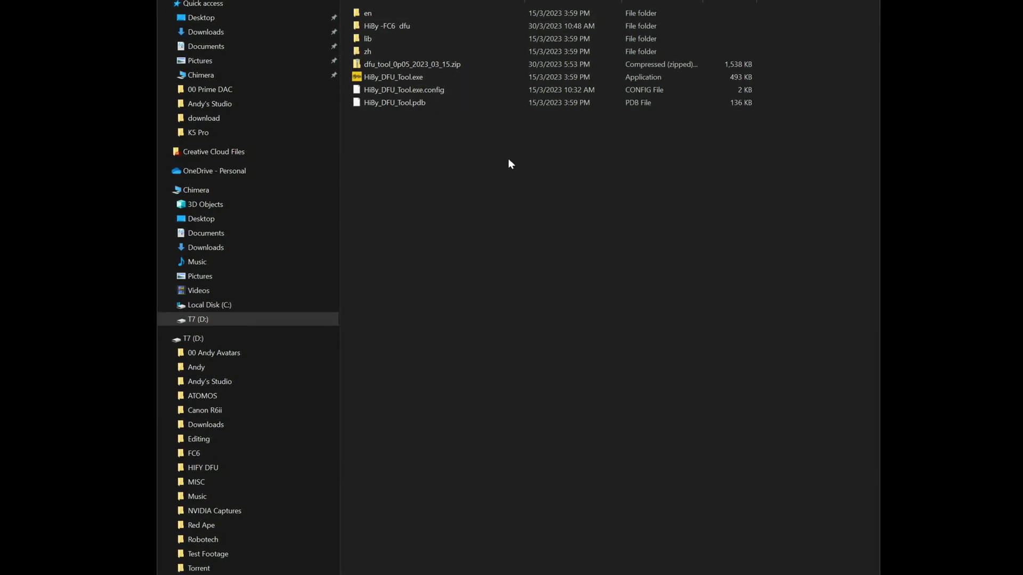
left_click(435, 74)
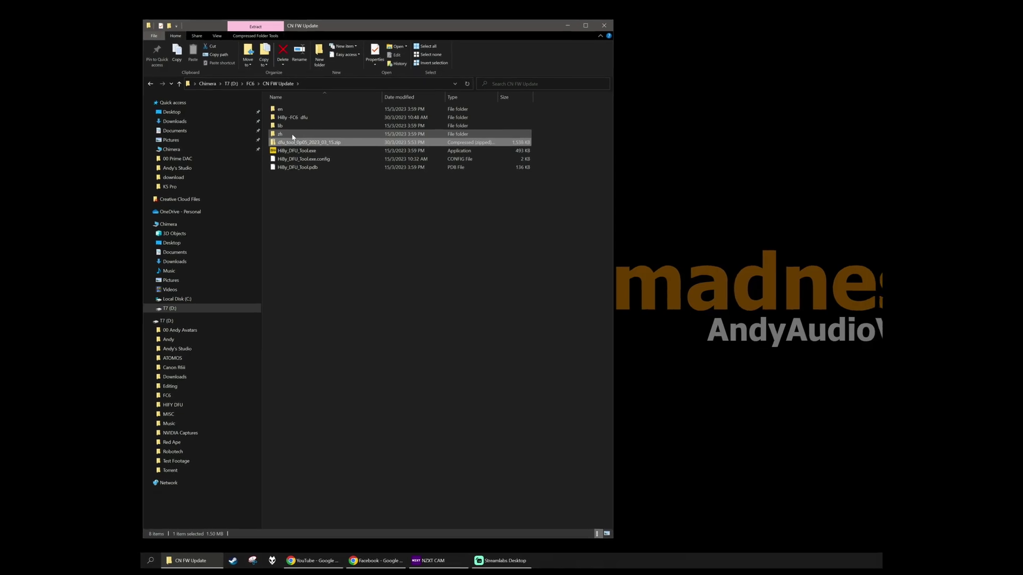
double_click(292, 117)
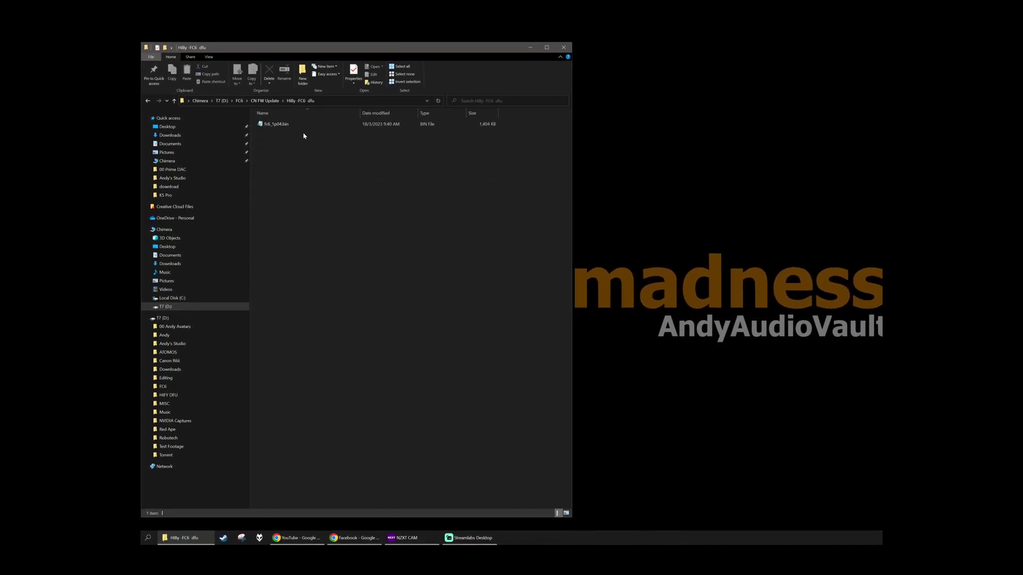
left_click(282, 125)
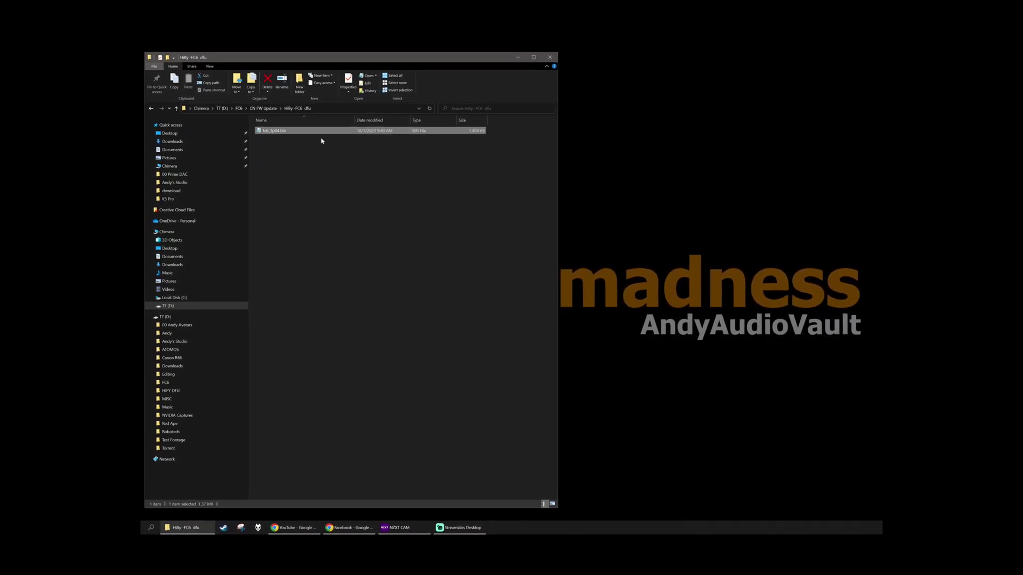
left_click(256, 109)
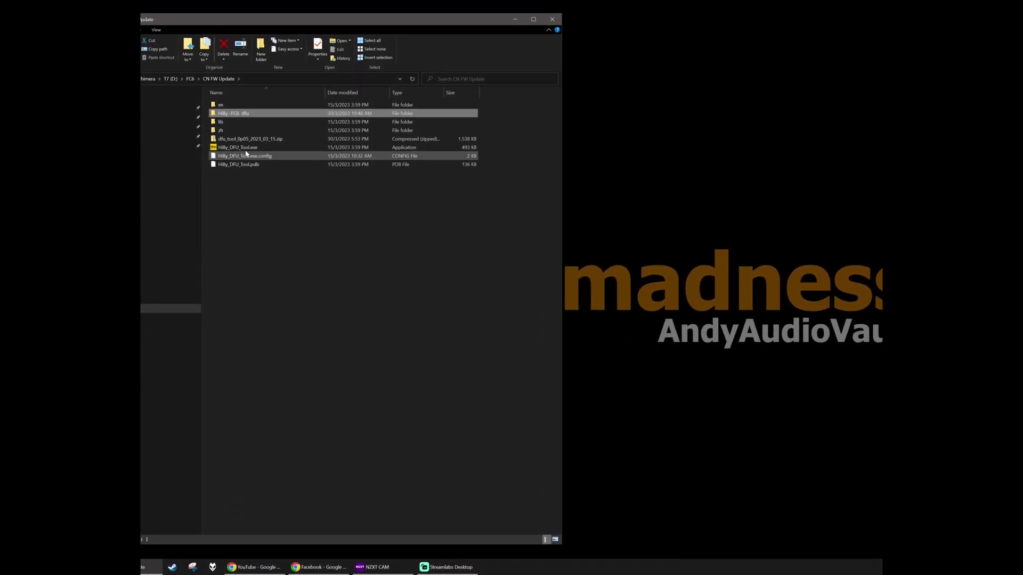
- Launch HiBy_DFU_Tool.exe and confirm on the control panel's Info tab that the FC6 reports revision v1.01
double_click(253, 139)
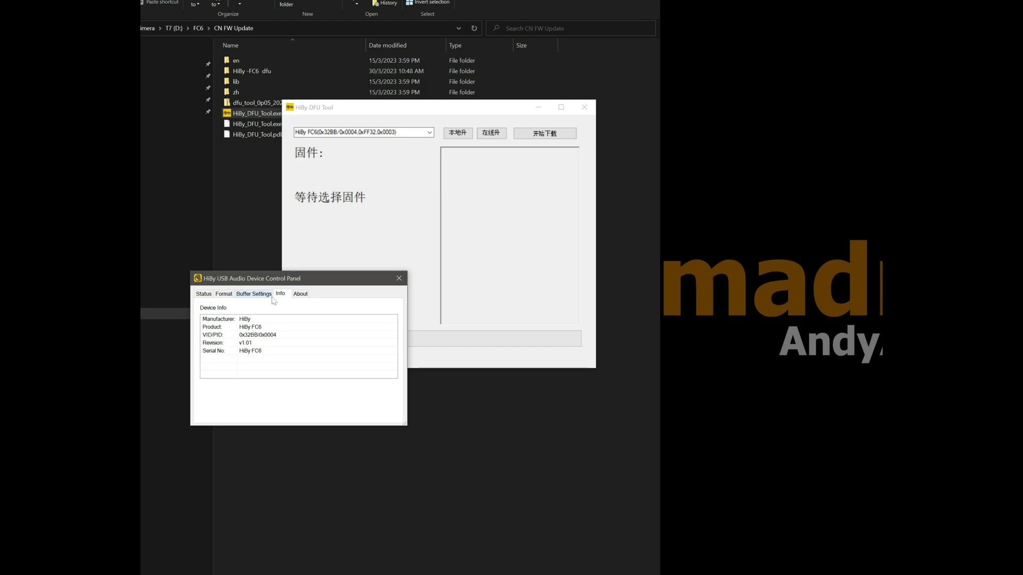
left_click(264, 294)
left_click(278, 294)
left_click(399, 279)
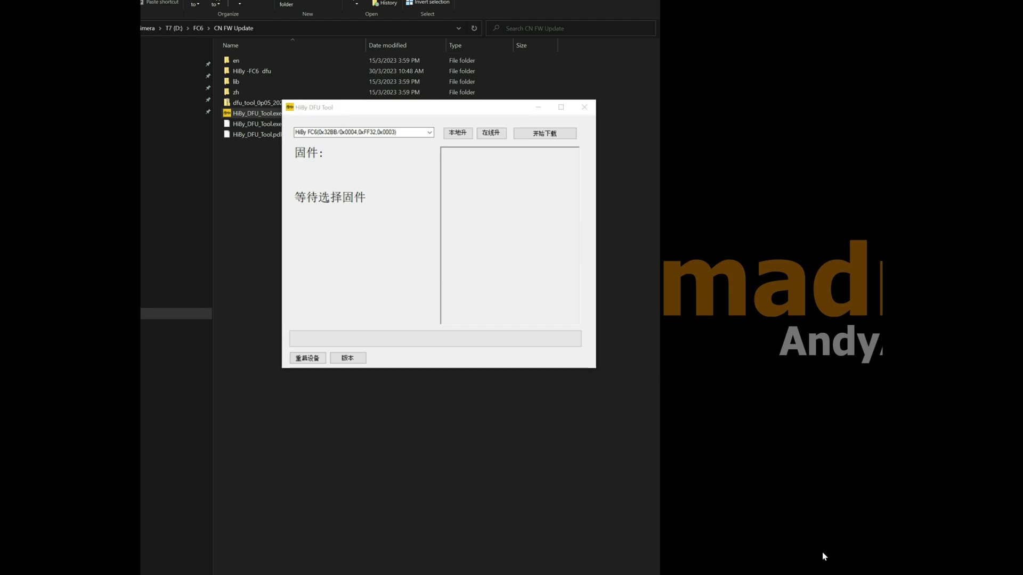
- Start a local upgrade (本地升) and browse T7 (D:) into FC6 > CN FW Update
left_click(455, 133)
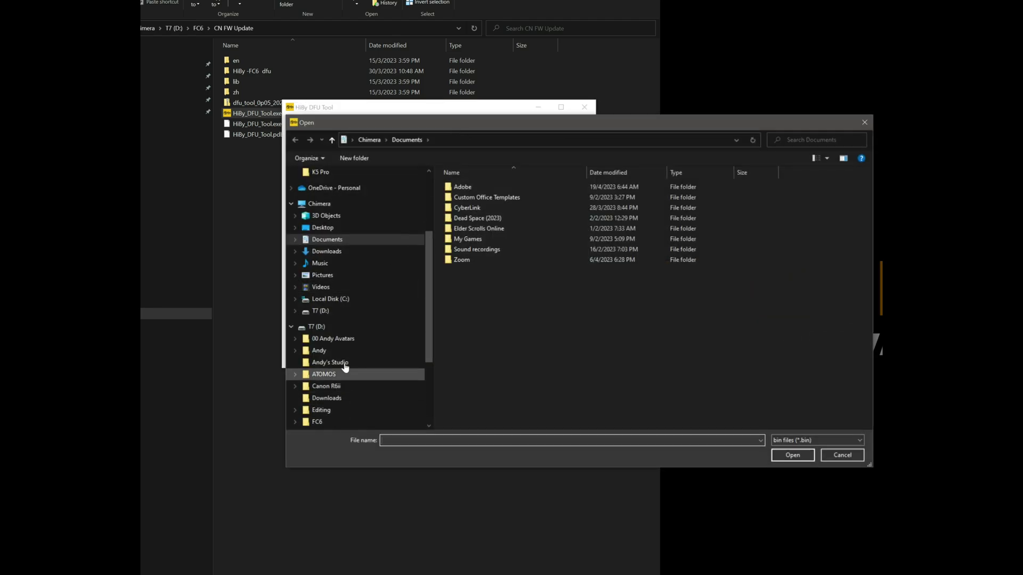
left_click(330, 312)
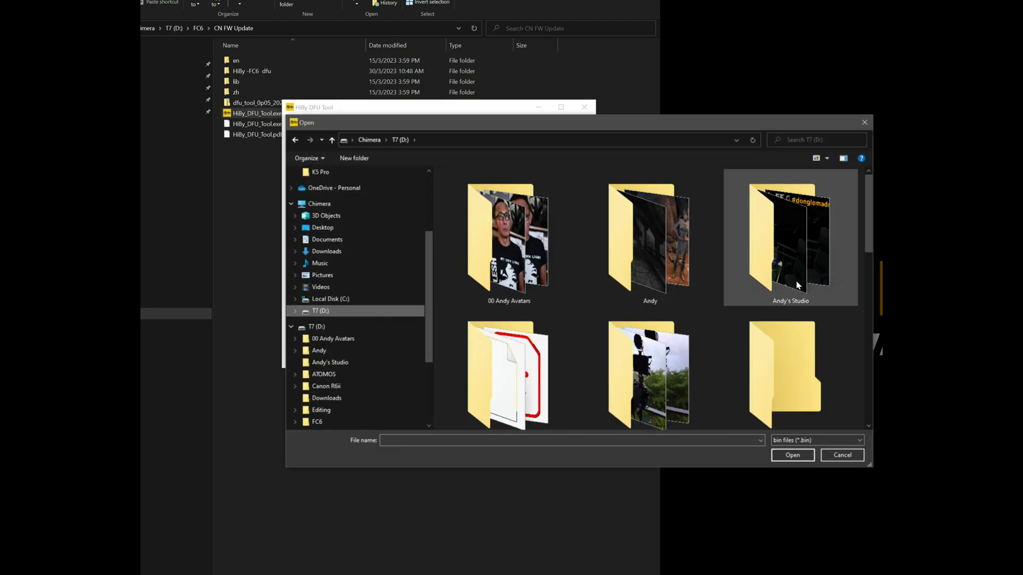
scroll(870, 277, "down", 2)
scroll(872, 297, "down", 1)
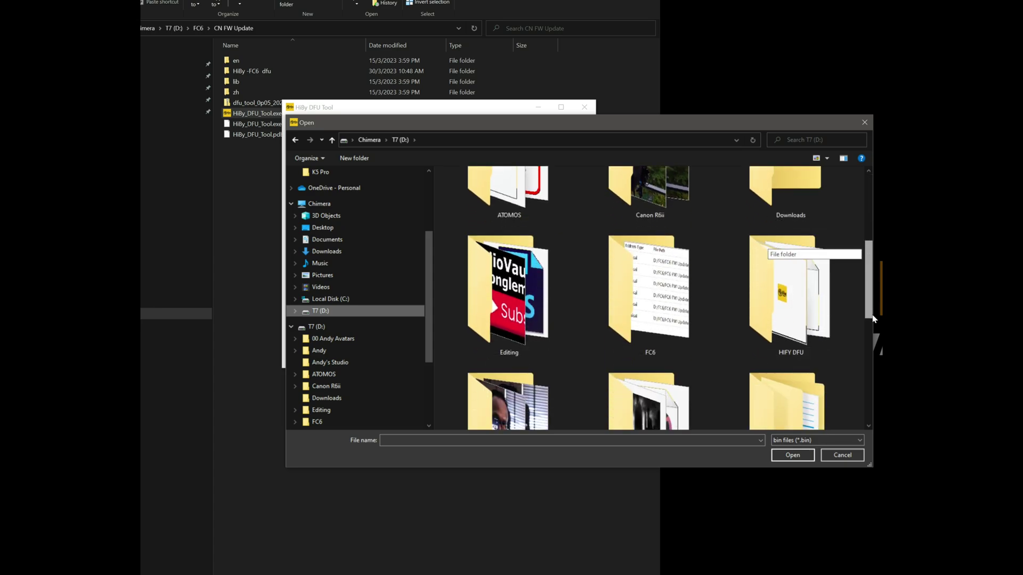
left_click(656, 325)
double_click(656, 324)
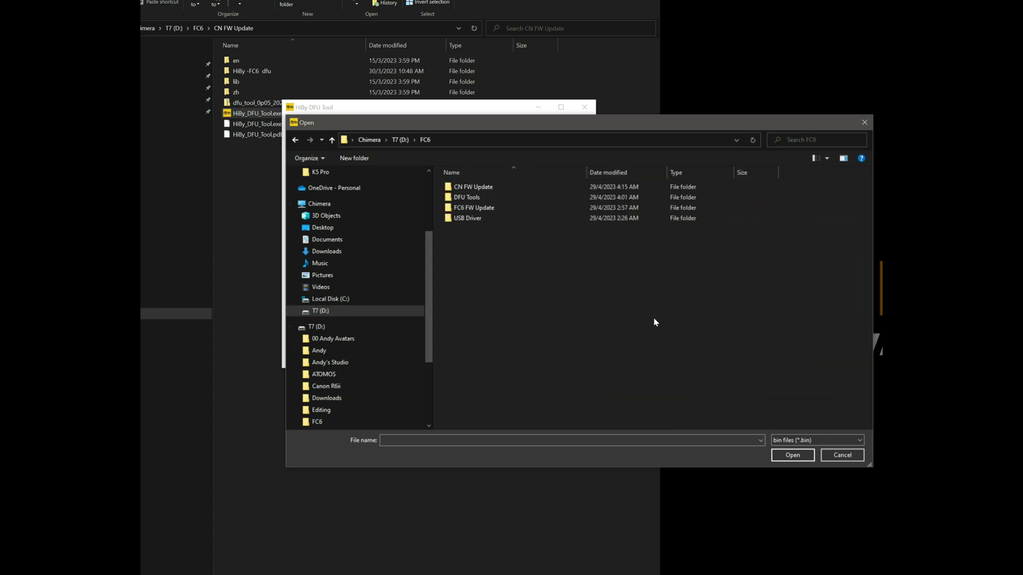
double_click(490, 190)
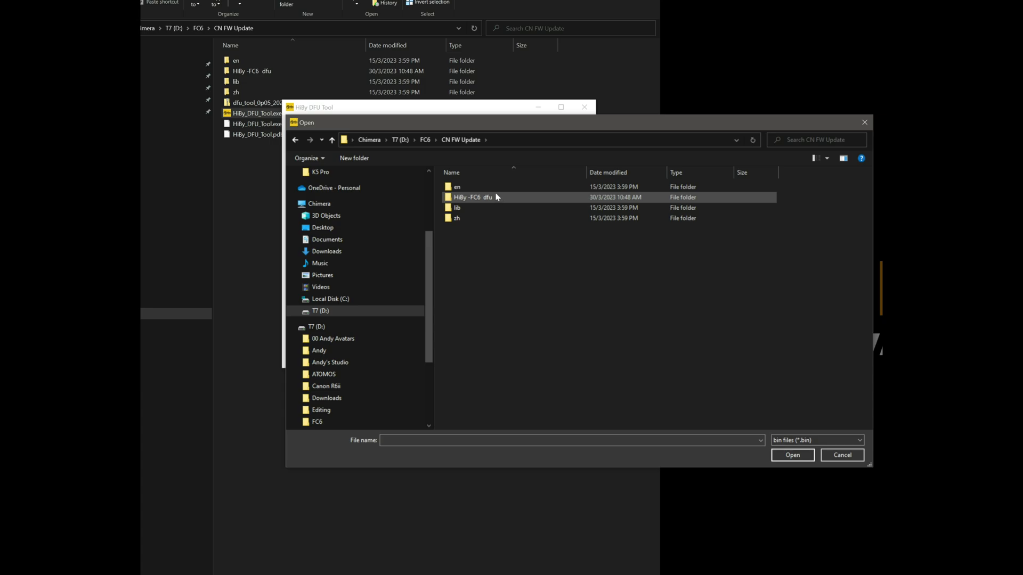
double_click(458, 208)
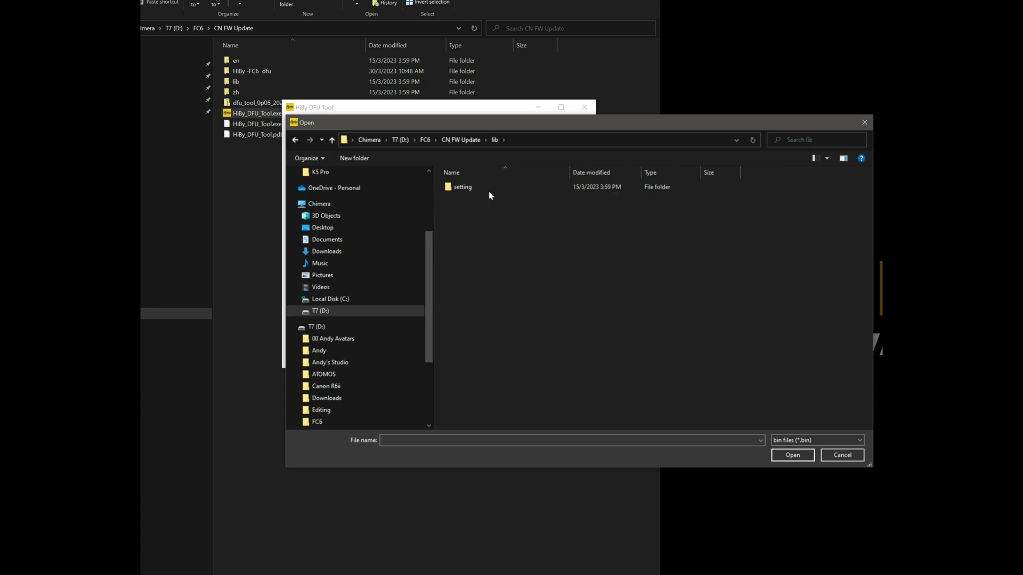
- Choose fc6_1p04.bin from the HiBy -FC6 dfu folder as the firmware, selecting it a second time
left_click(425, 140)
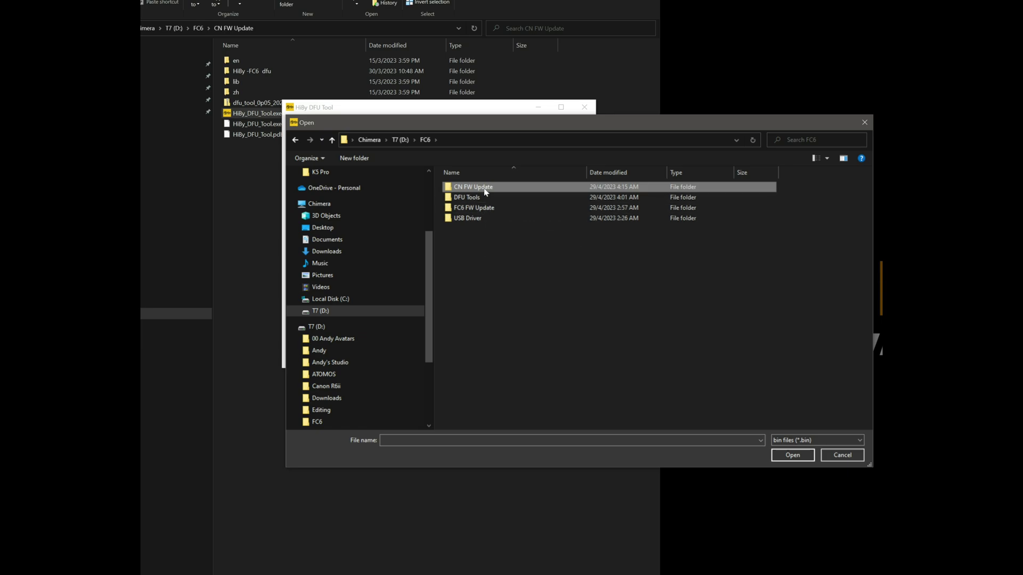
double_click(485, 190)
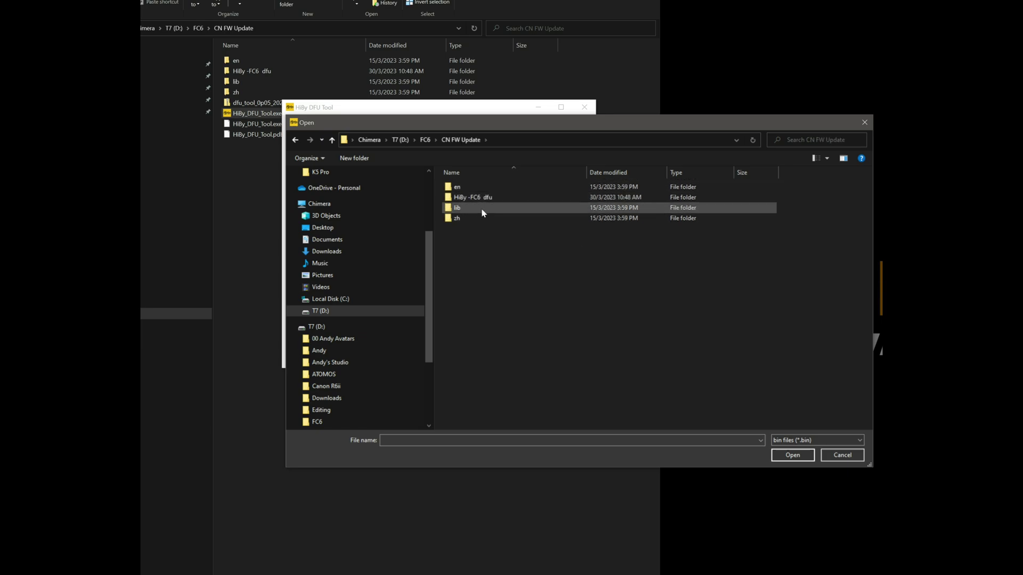
double_click(483, 198)
left_click(491, 189)
left_click(793, 455)
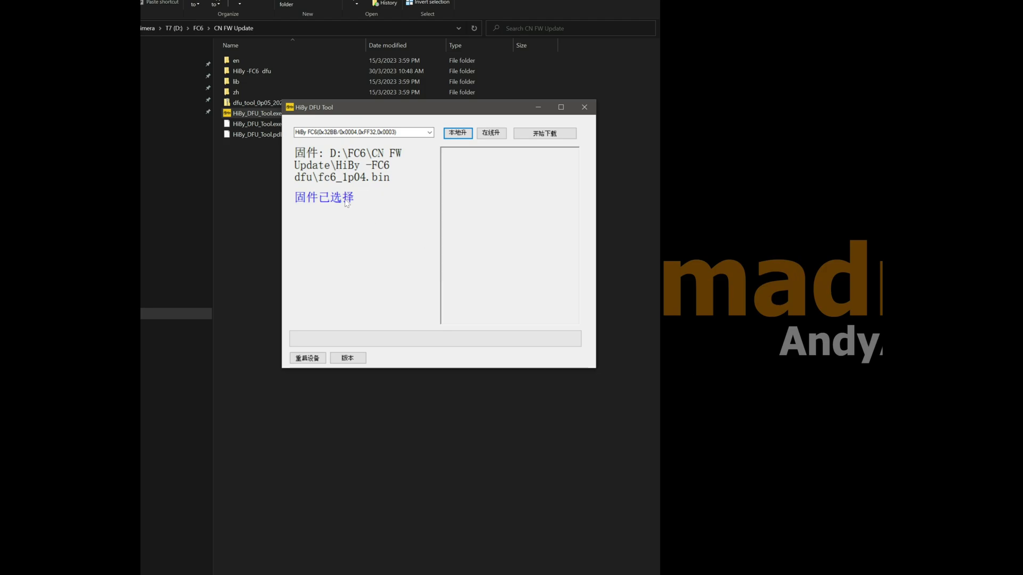
left_click(457, 134)
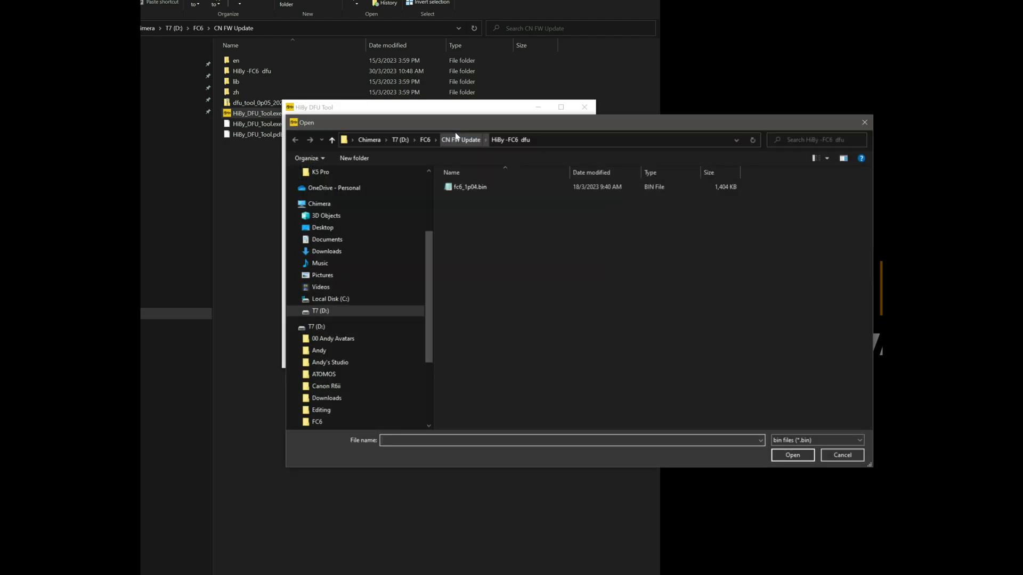
left_click(479, 193)
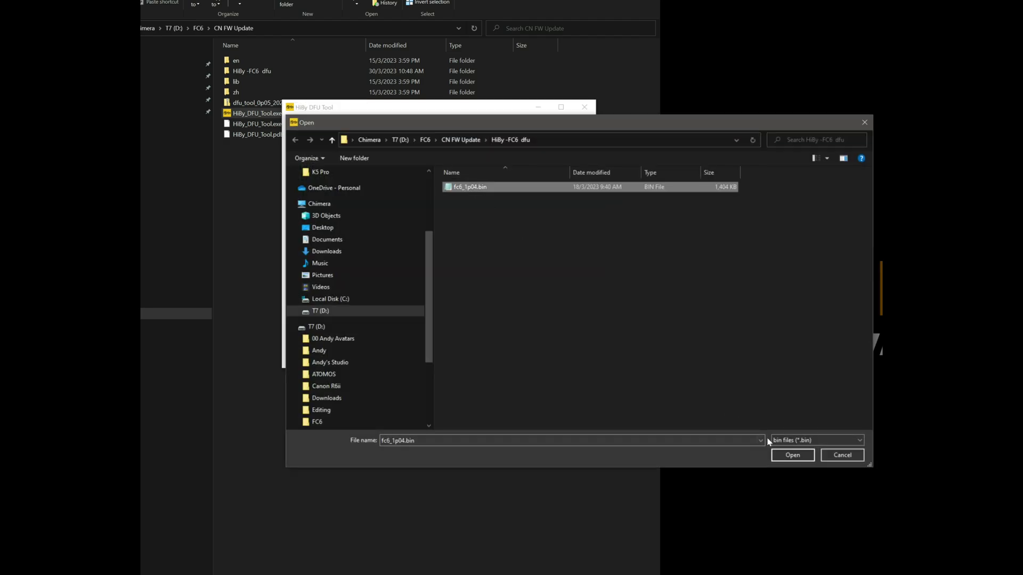
left_click(792, 455)
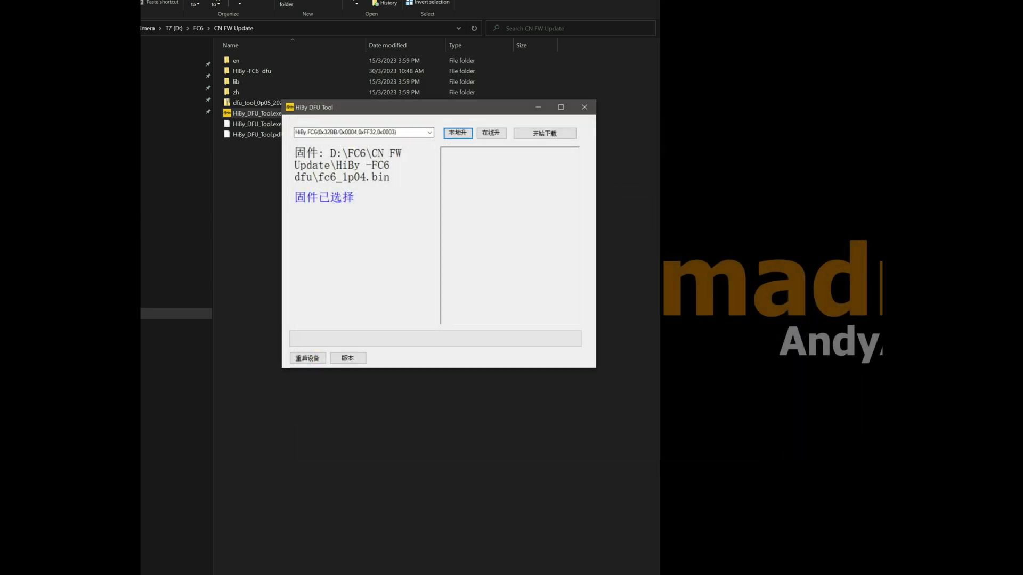
- Start flashing fc6_1p04.bin onto the FC6 with 开始下载 and wait for Done!!
left_click(543, 135)
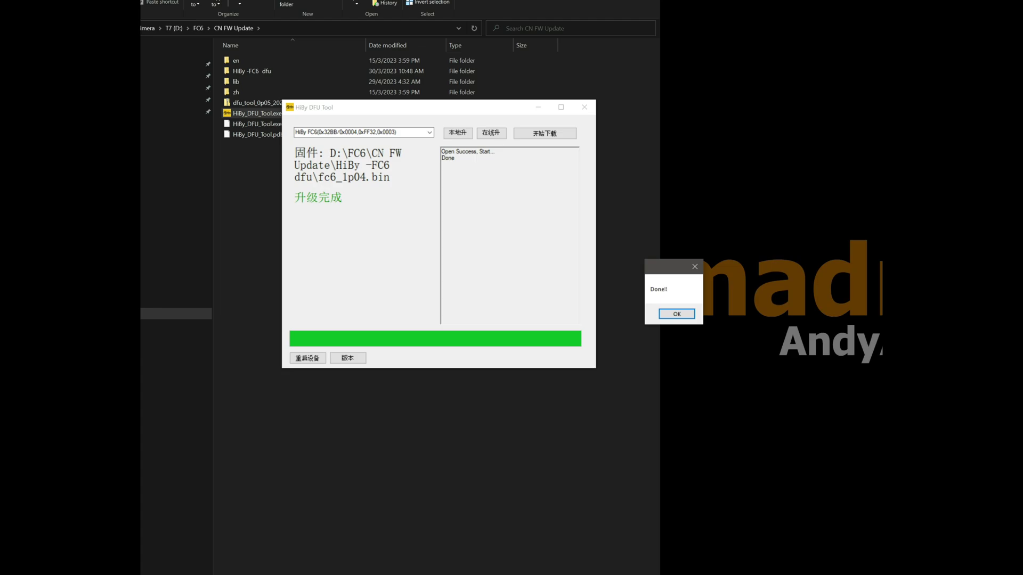
- Dismiss Done!!, highlight the 1.00 -> 1.04 log line, and close HiBy DFU Tool
left_click(677, 314)
left_click(506, 240)
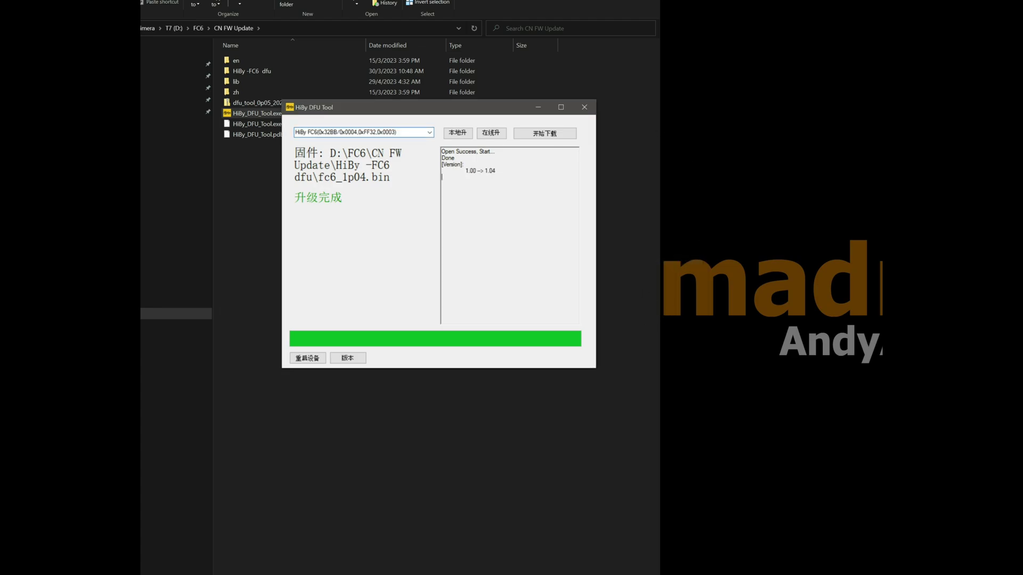
left_click_drag(469, 170, 496, 170)
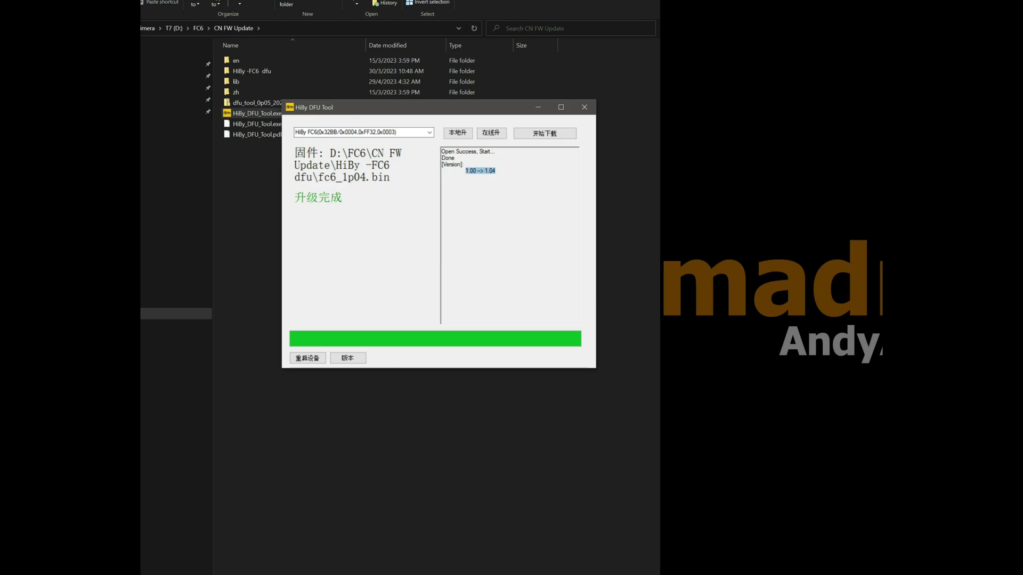
key("End")
left_click(583, 109)
left_click(501, 276)
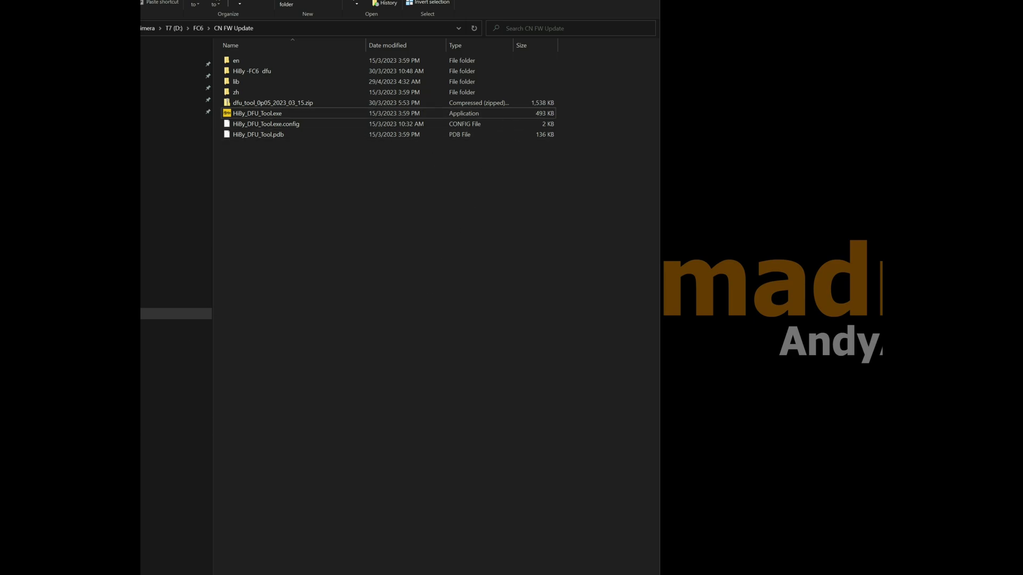
- Find HiBy USB Audio Device Control Panel in the Start menu's app list and open it, showing the FC6 at 48000 Hz
key("super")
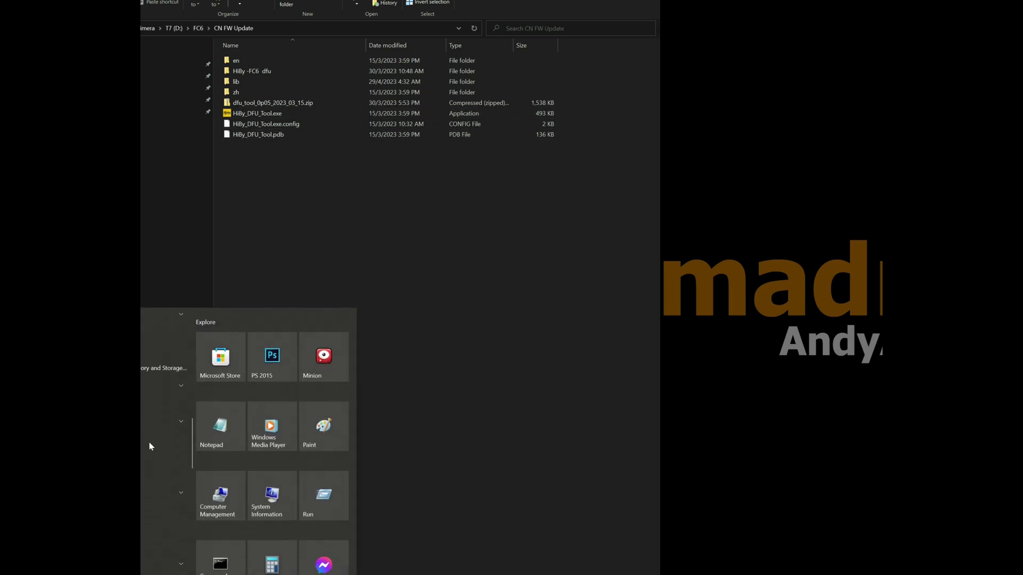
scroll(151, 447, "down", 5)
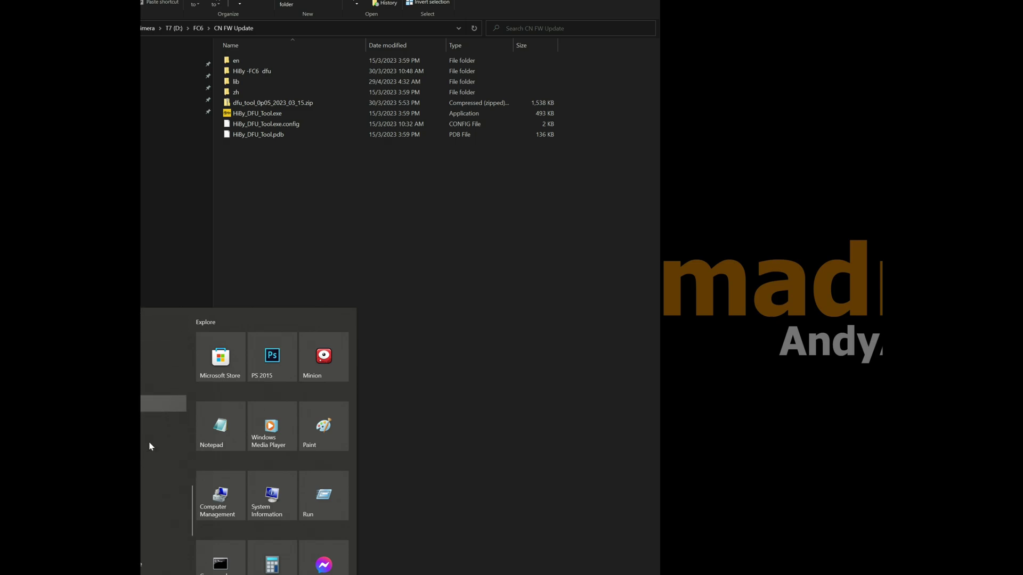
scroll(150, 446, "up", 1)
scroll(151, 446, "up", 1)
scroll(151, 446, "up", 1)
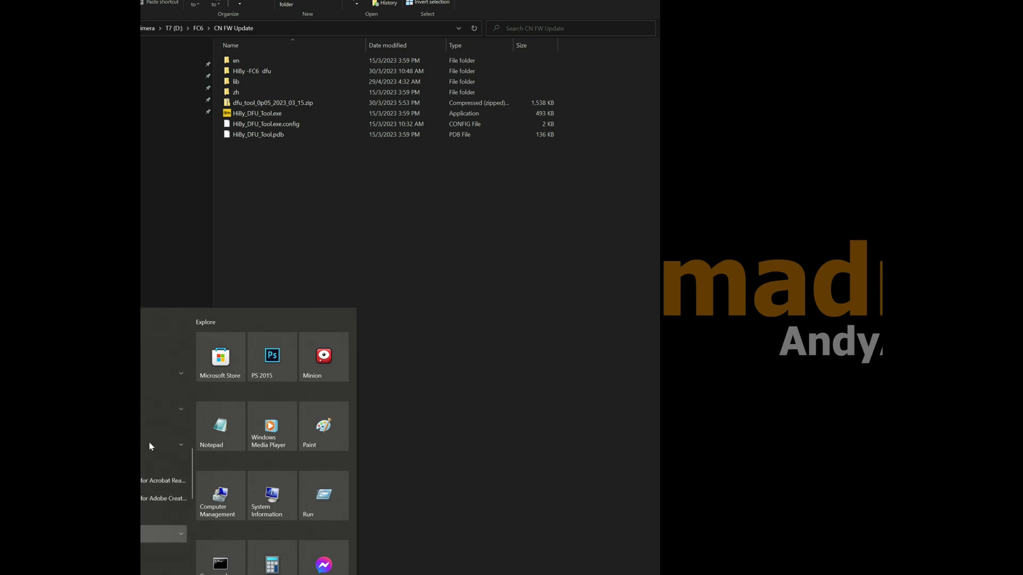
scroll(150, 447, "up", 1)
scroll(148, 439, "up", 1)
scroll(147, 431, "up", 1)
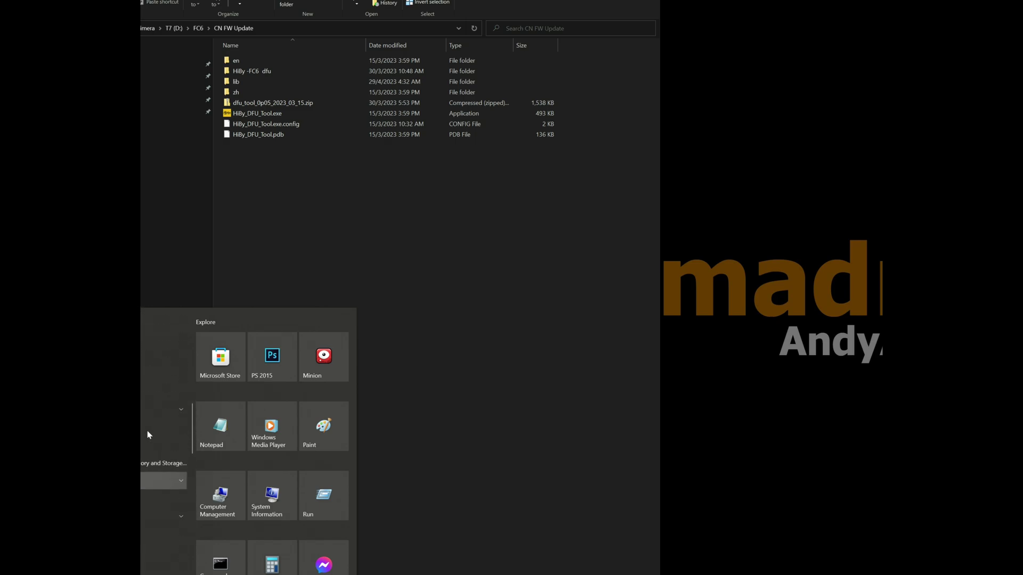
left_click(147, 426)
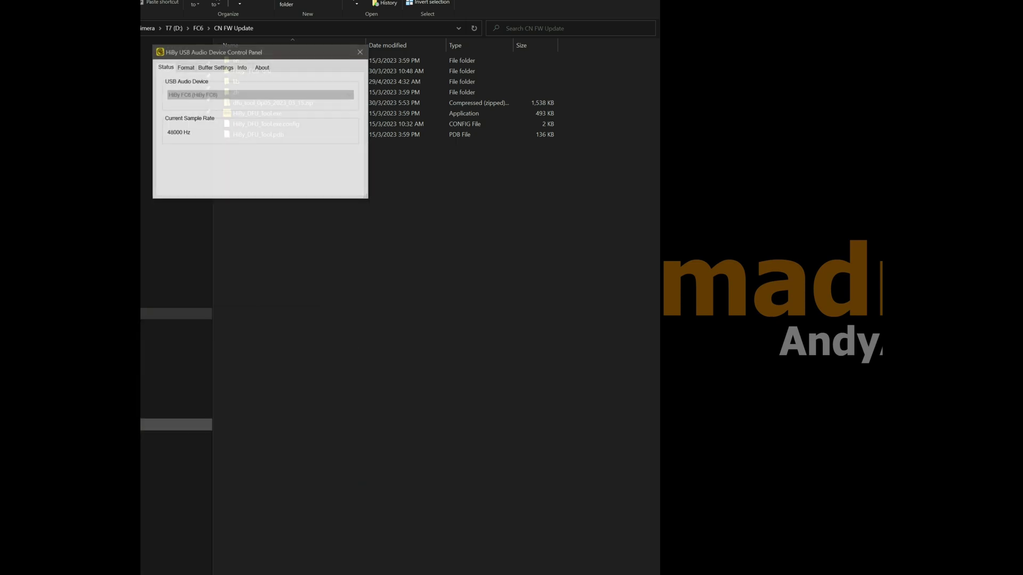
- View the FC6 device info in the control panel, confirming revision v1.01
left_click(242, 68)
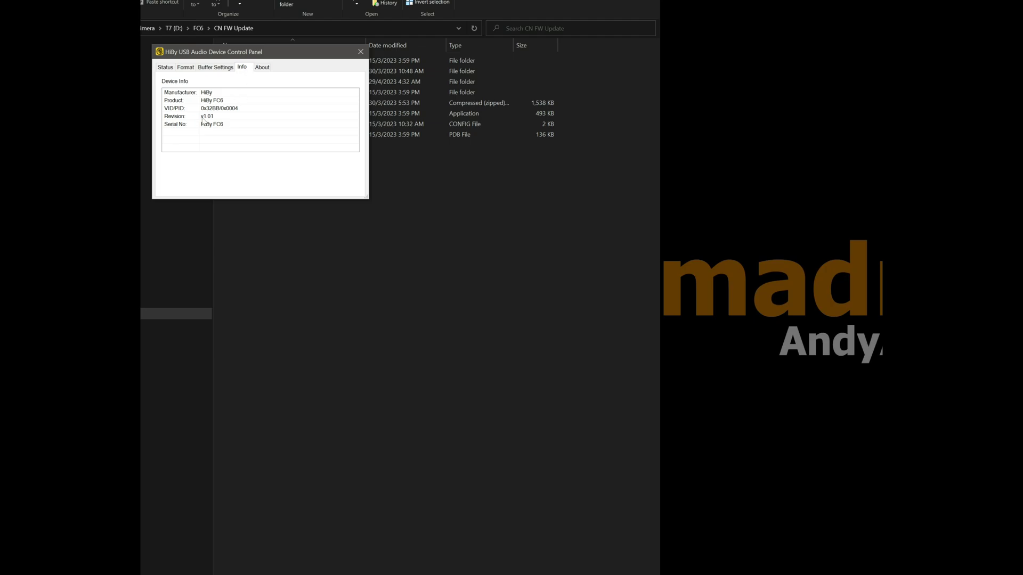
left_click(360, 51)
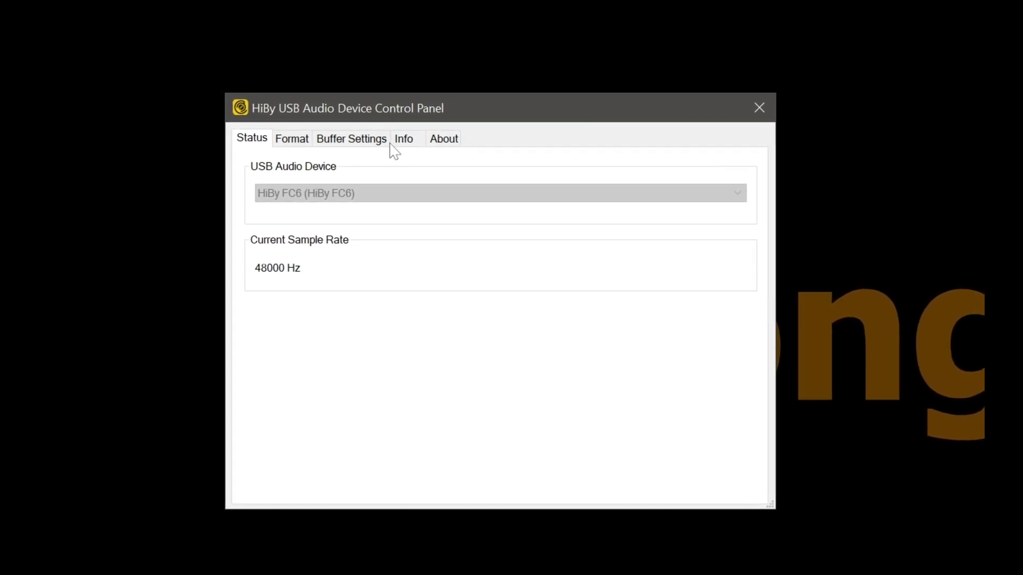
left_click(400, 142)
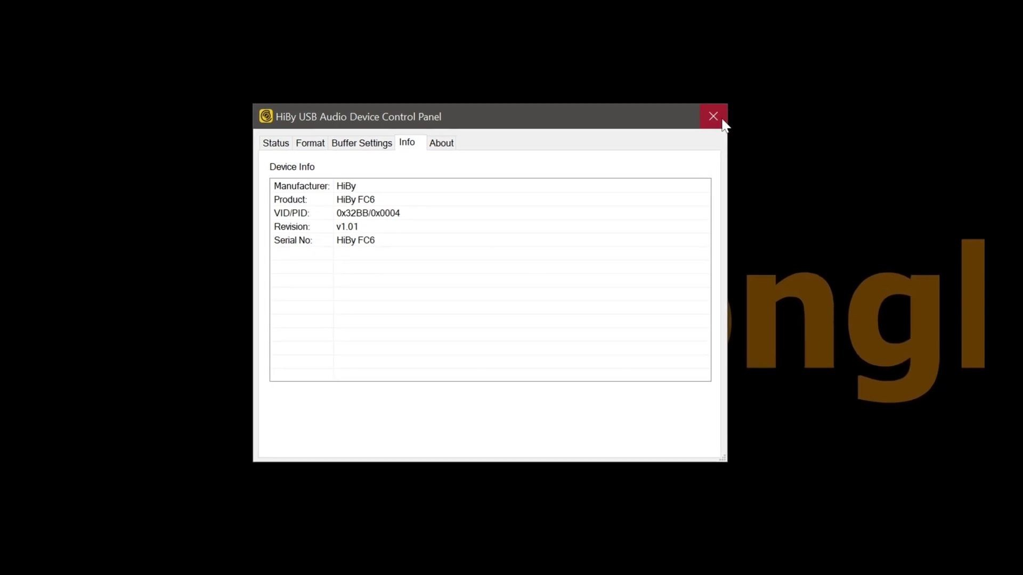
- Close the control panel and launch HiBy_DFU_Tool.exe from the FC6 folder on T7 (D:)
left_click(715, 115)
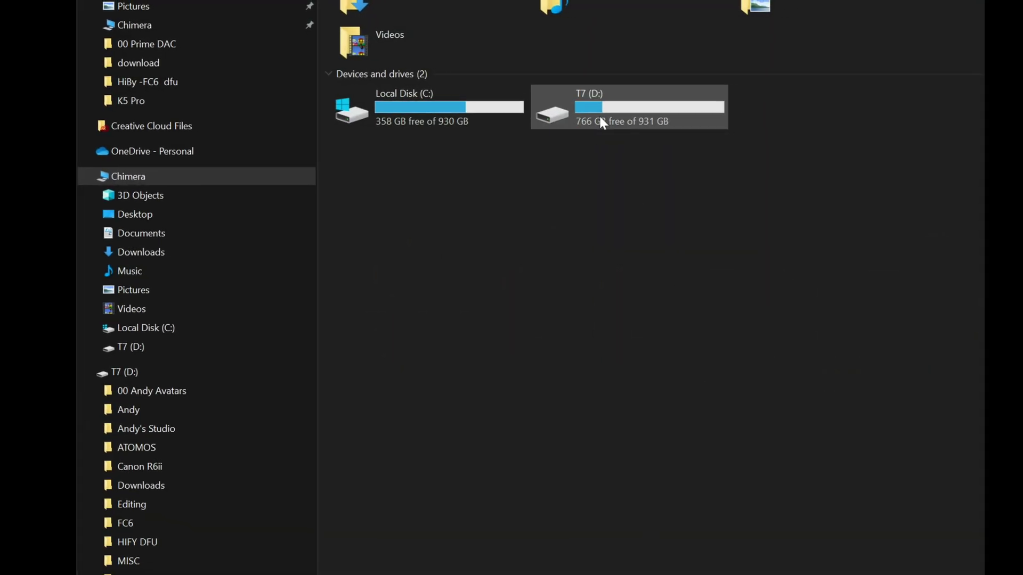
double_click(599, 114)
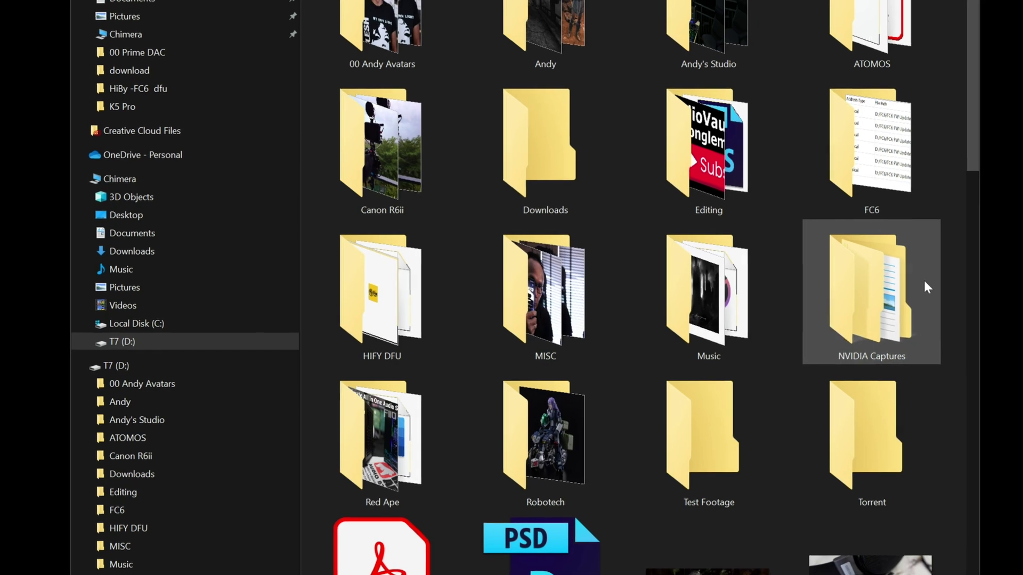
double_click(861, 200)
double_click(535, 32)
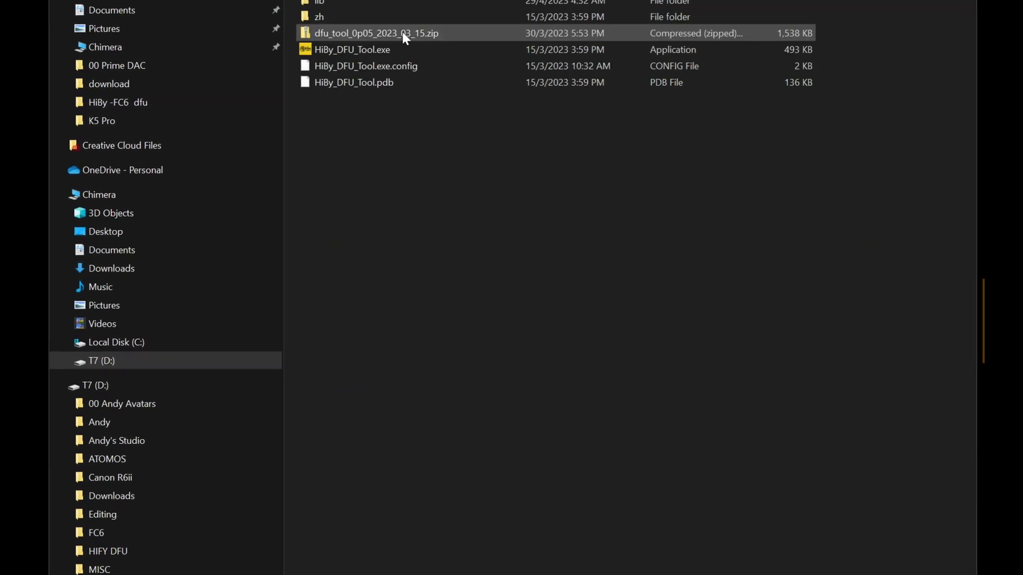
double_click(382, 49)
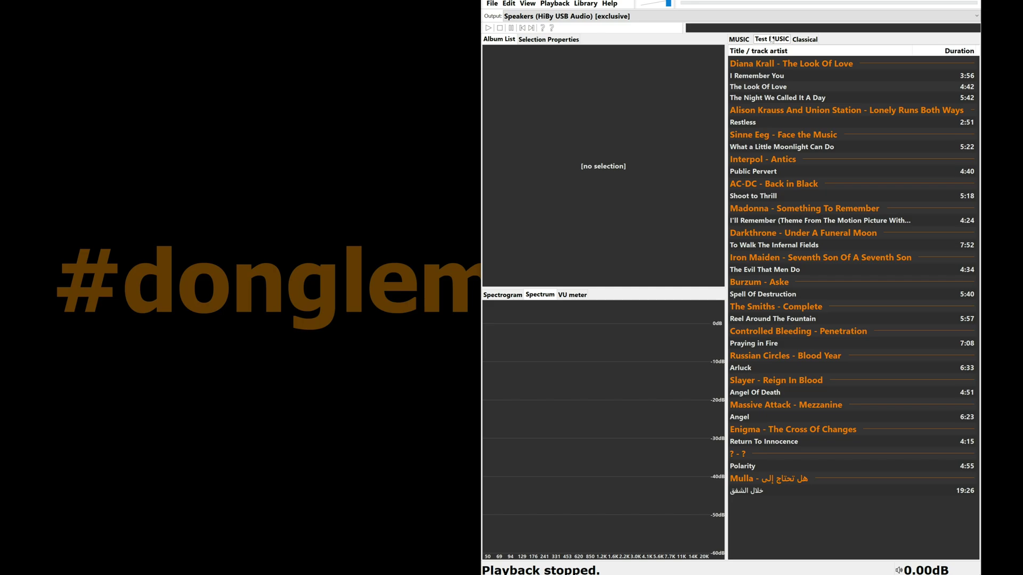
- Start Darkthrone's 'To Walk The Infernal Fields' from the foobar2000 playlist
double_click(790, 246)
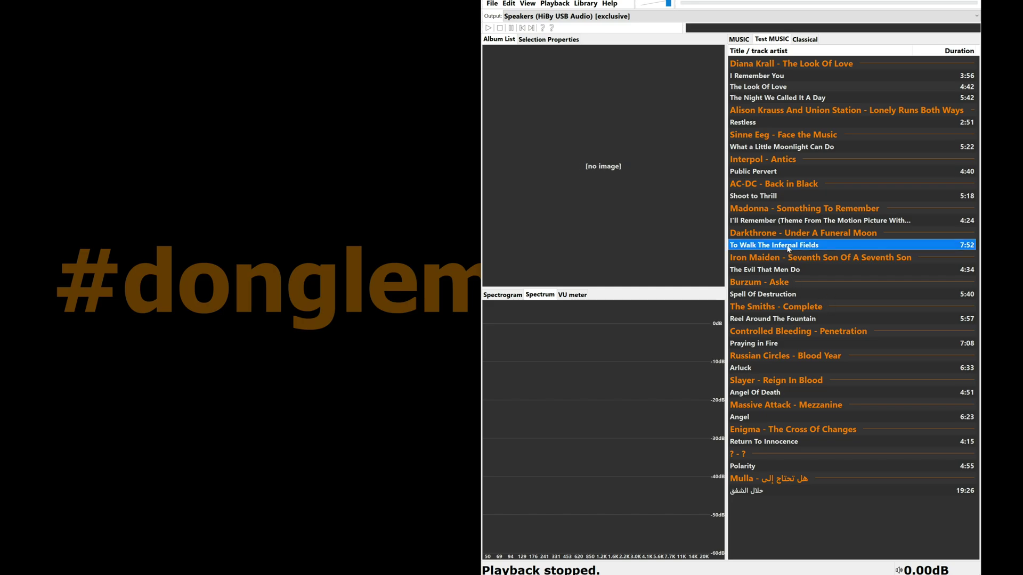